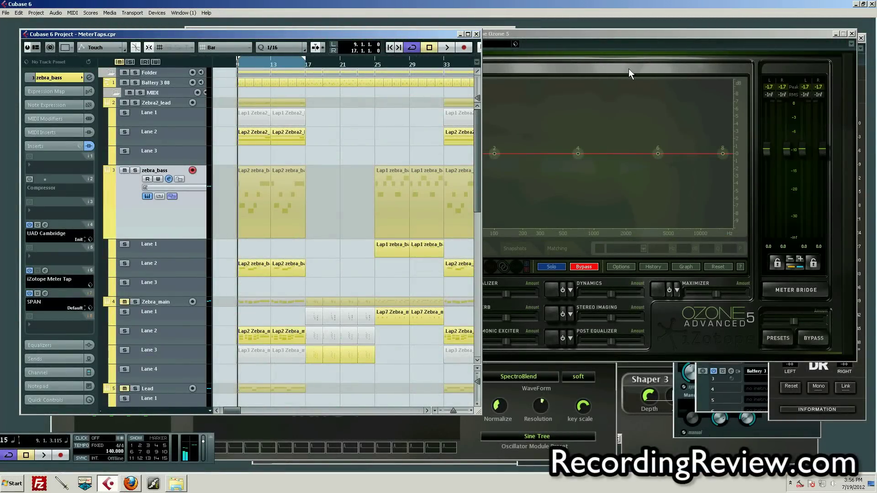
# Reopen iZotope Ozone 5 from insert slot 4 of the Stereo Out channel via the Mixer (F3).
pyautogui.click(852, 34)
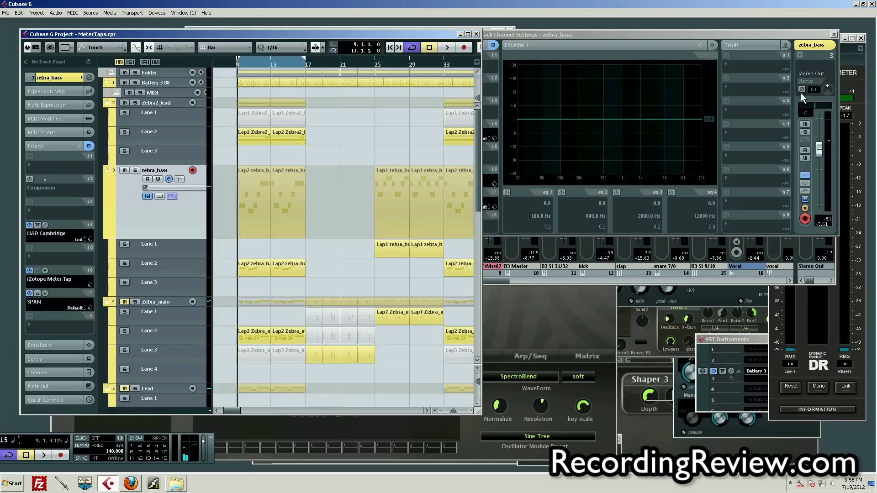
pyautogui.press('F3')
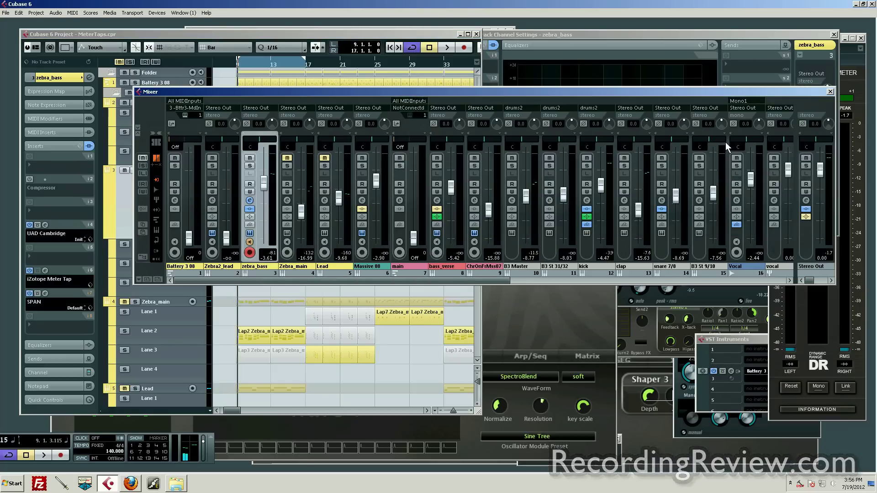
pyautogui.click(805, 200)
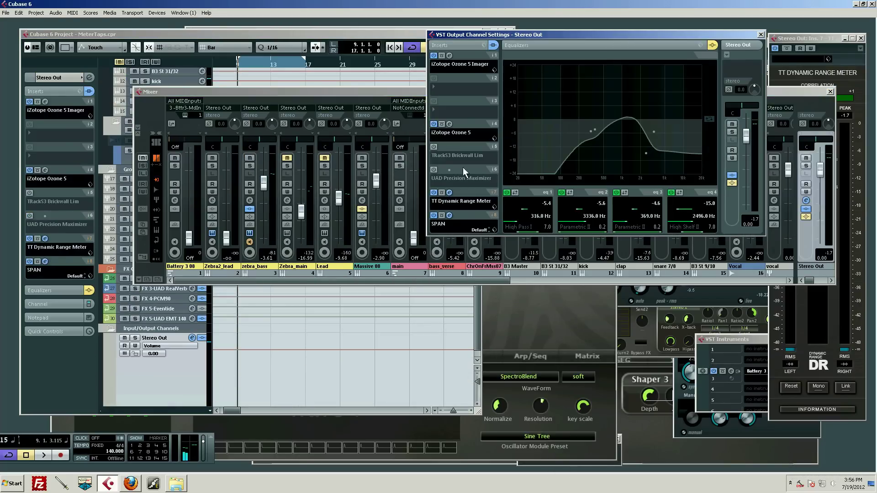
pyautogui.click(450, 124)
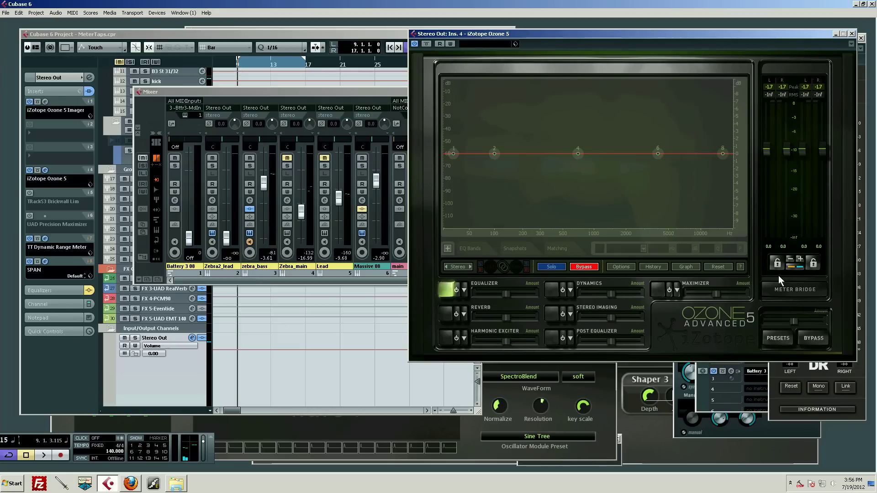
# Open the Meter Bridge and hide the Bass and Kick taps, leaving only Output.
pyautogui.click(783, 289)
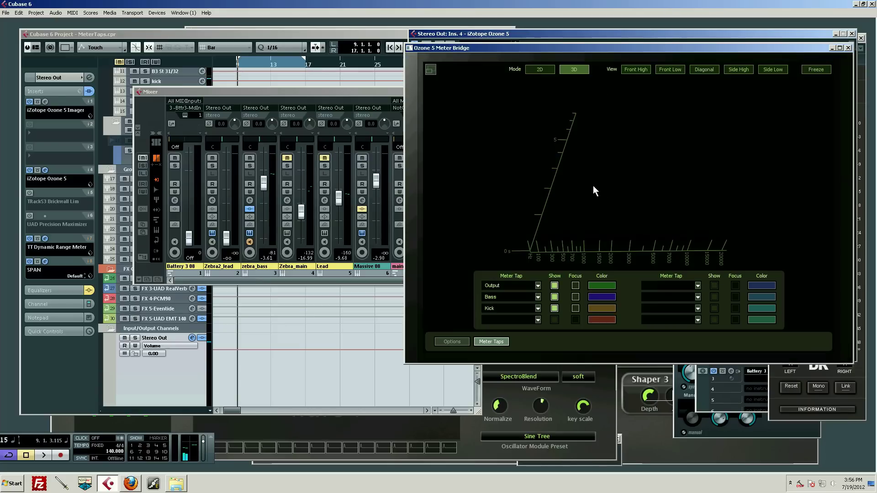
pyautogui.click(554, 297)
pyautogui.click(554, 309)
# Start playback and freeze the green Output waterfall in the 3D spectrograph.
pyautogui.click(263, 69)
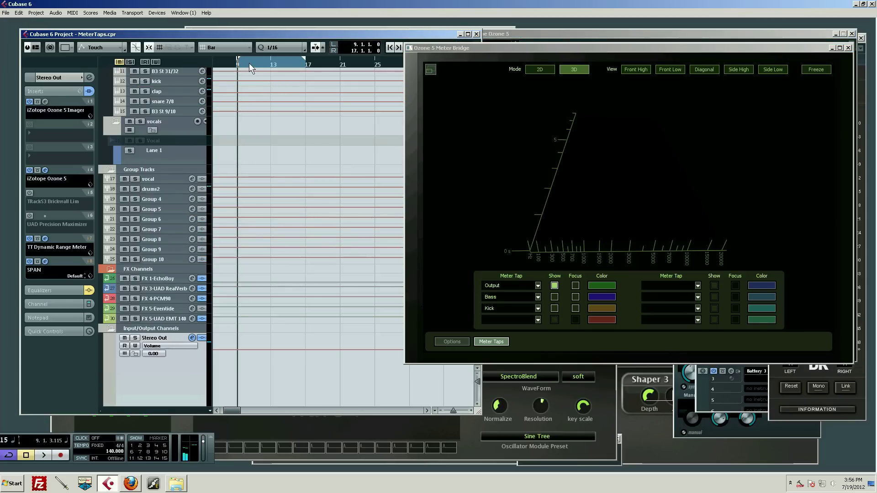
pyautogui.press('space')
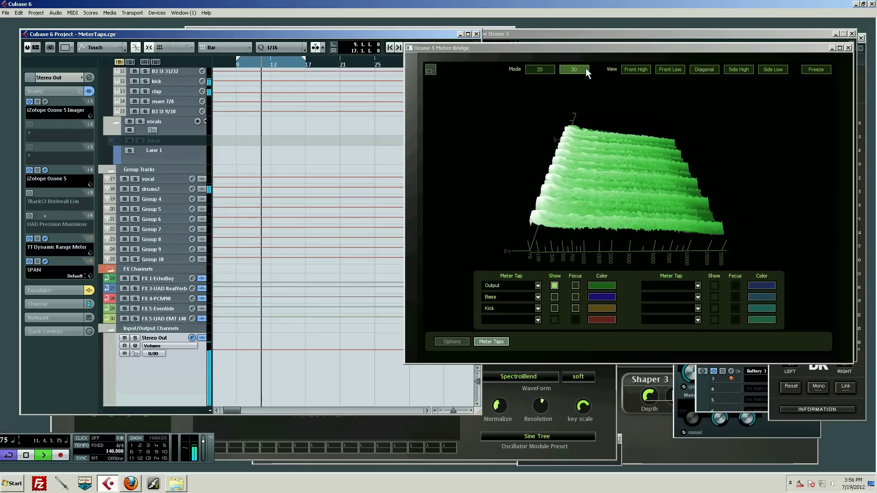
pyautogui.click(817, 70)
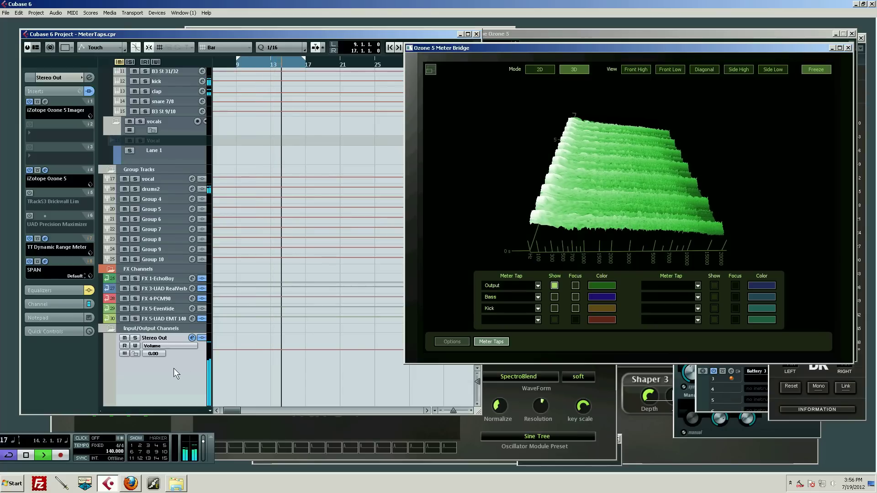
# Stop playback from the Cubase project window.
pyautogui.click(295, 292)
pyautogui.press('space')
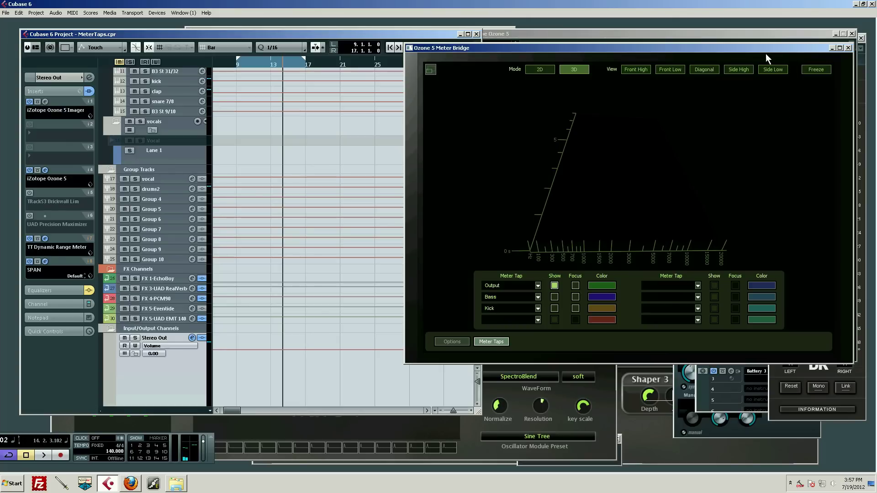
# Nudge the Meter Bridge window up, then select the zebra_bass track at the top of the track list.
pyautogui.moveTo(762, 48)
pyautogui.mouseDown()
pyautogui.moveTo(774, 40)
pyautogui.moveTo(766, 40)
pyautogui.mouseUp()
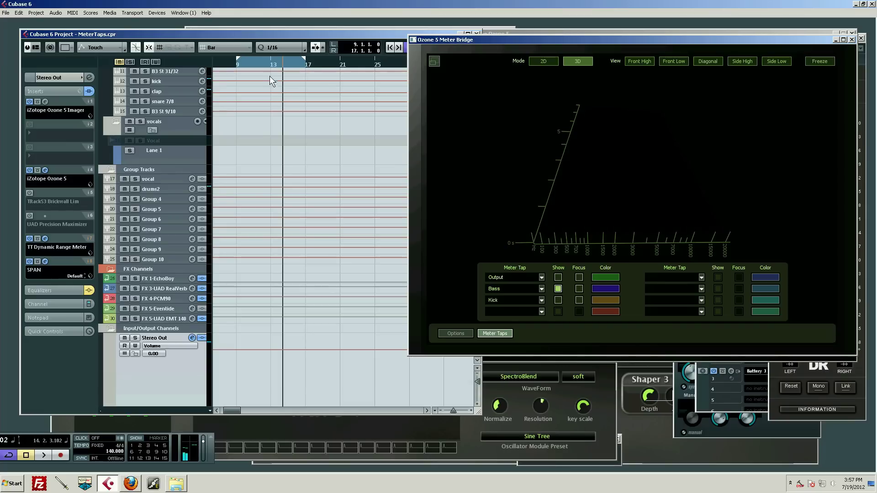
pyautogui.click(263, 36)
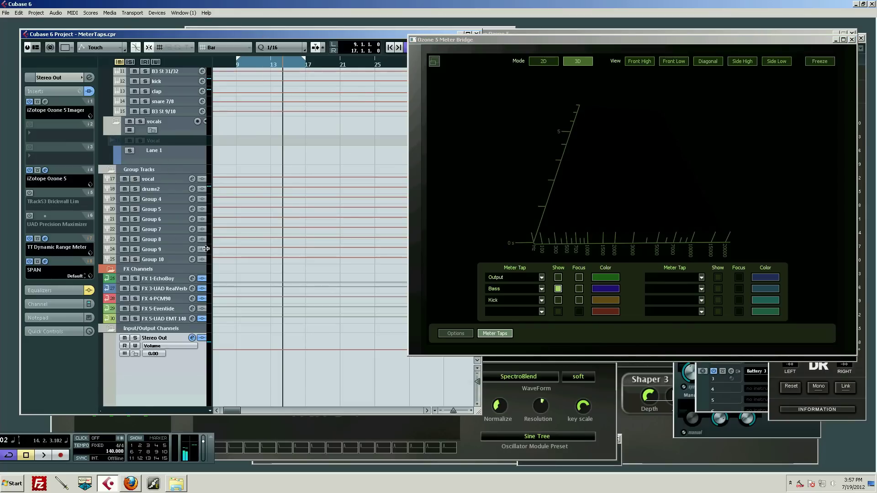
pyautogui.scroll(3, 164, 146)
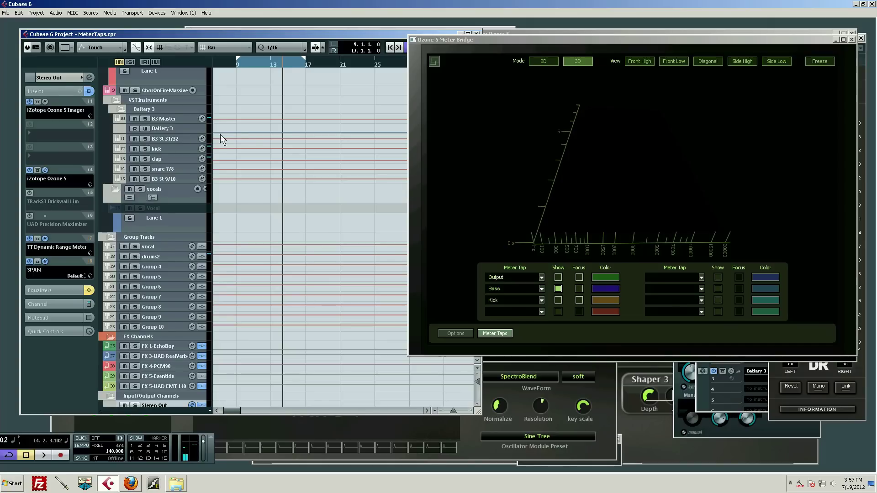
pyautogui.scroll(6, 221, 134)
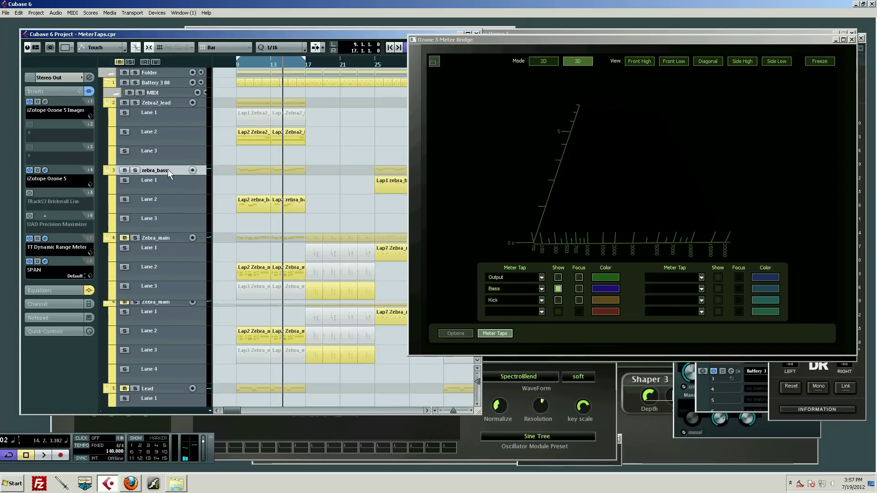
pyautogui.click(168, 169)
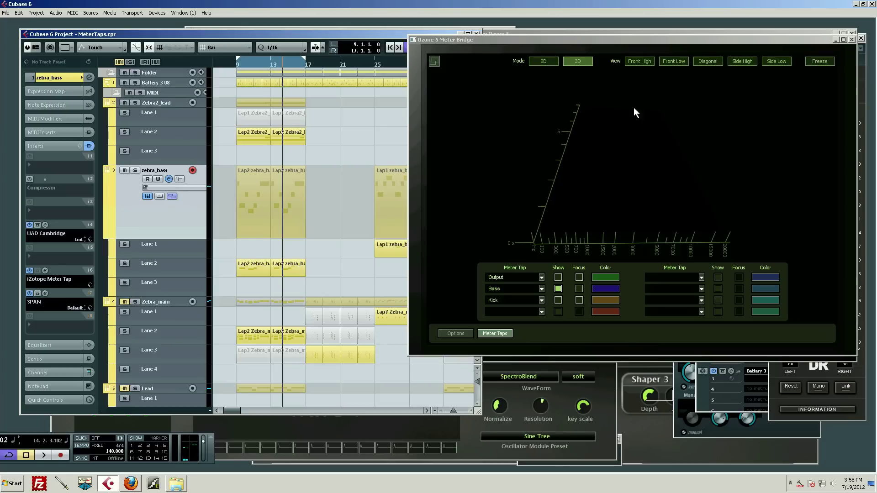
# Play from bar 9 with the zebra_bass Compressor on, then freeze the blue Bass waterfall.
pyautogui.moveTo(657, 34); pyautogui.dragTo(658, 29)
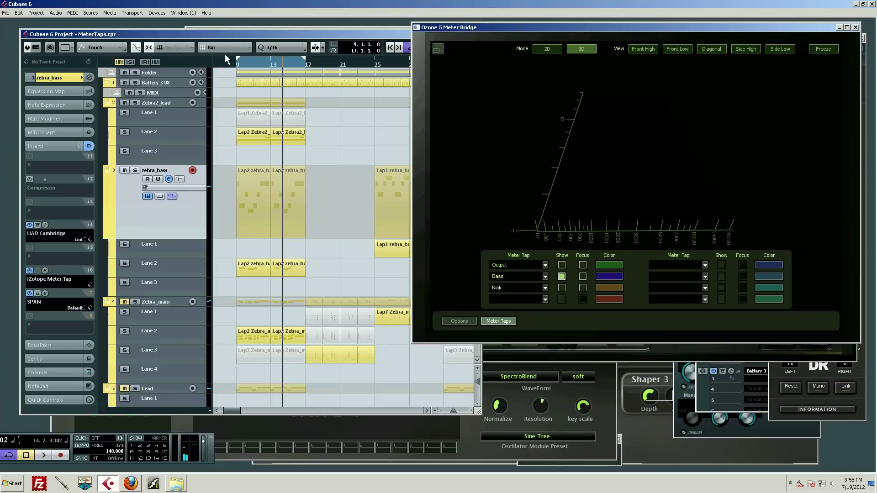
pyautogui.click(235, 62)
pyautogui.press('space')
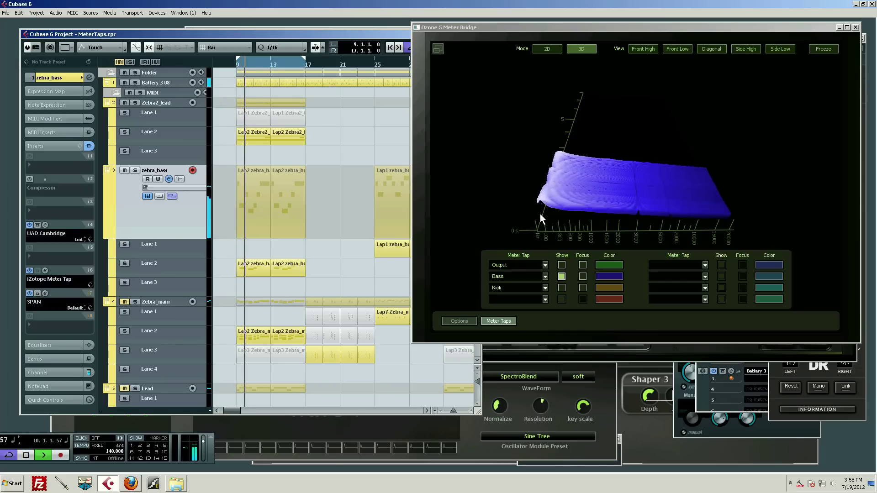
pyautogui.click(29, 179)
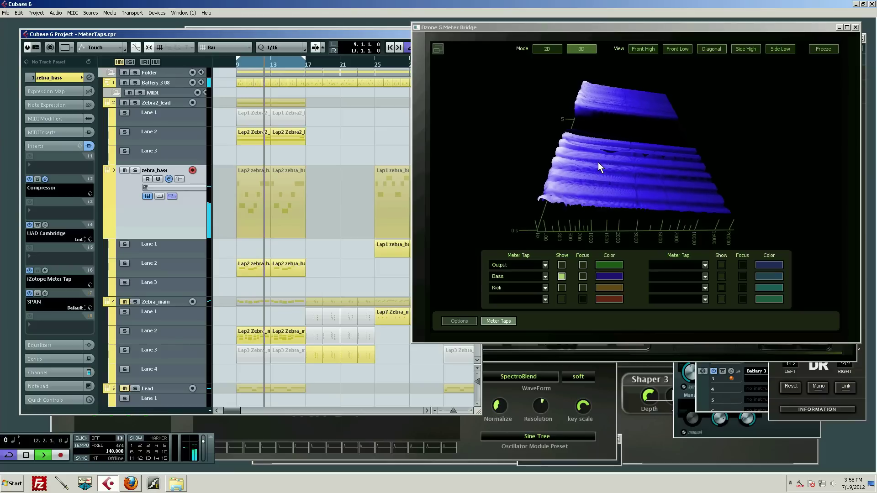
pyautogui.click(828, 47)
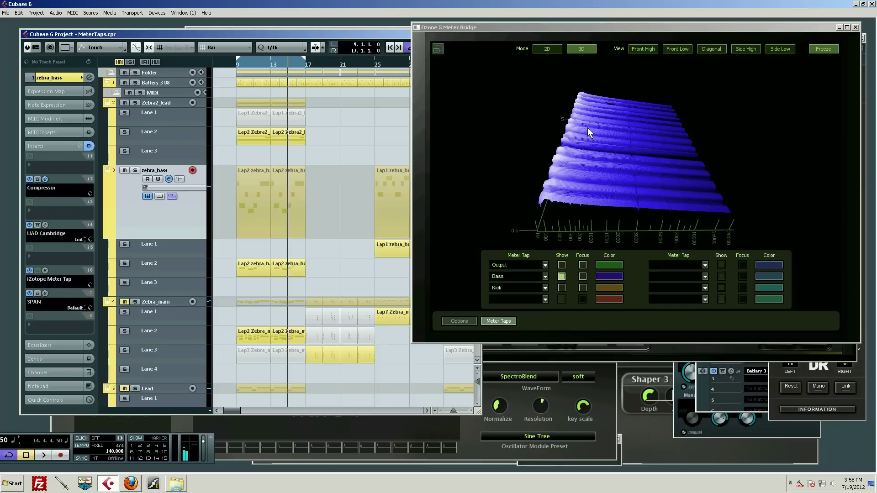
# Switch the Meter Bridge to show only the Kick tap and start playback.
pyautogui.click(562, 277)
pyautogui.click(561, 288)
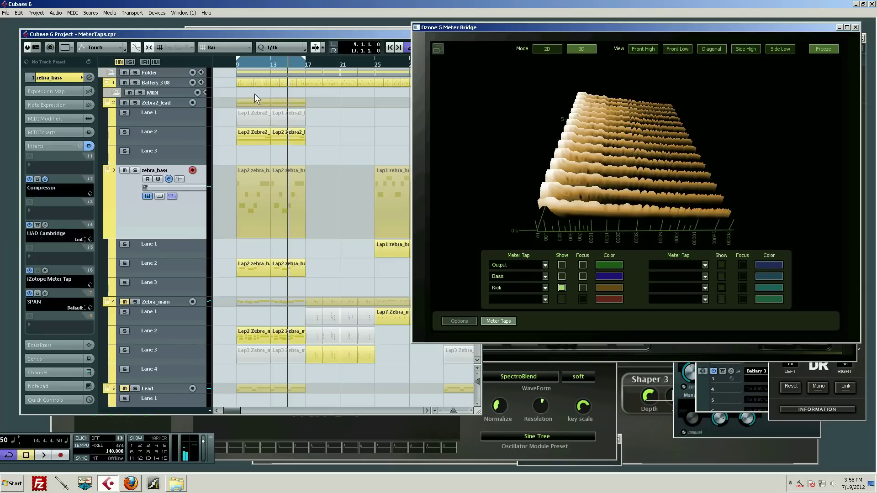
pyautogui.click(270, 35)
pyautogui.press('space')
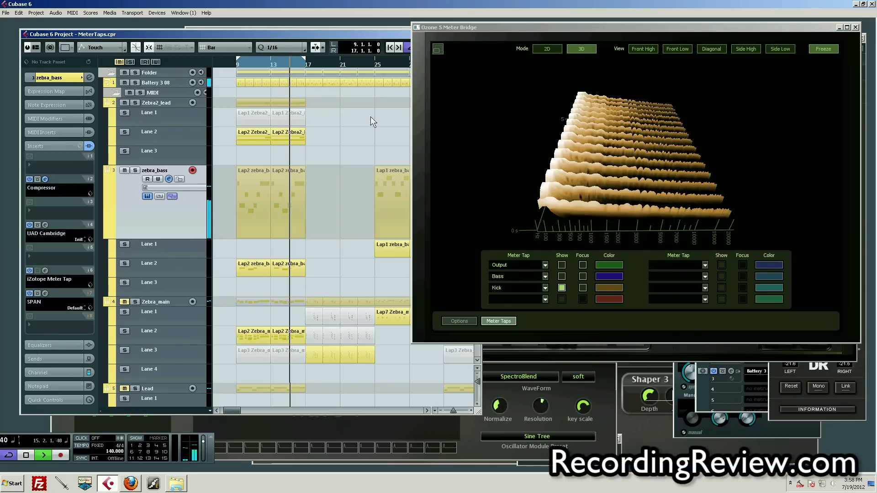
# Refreeze the tan Kick waterfall and rotate the 3D view to a new angle.
pyautogui.click(822, 49)
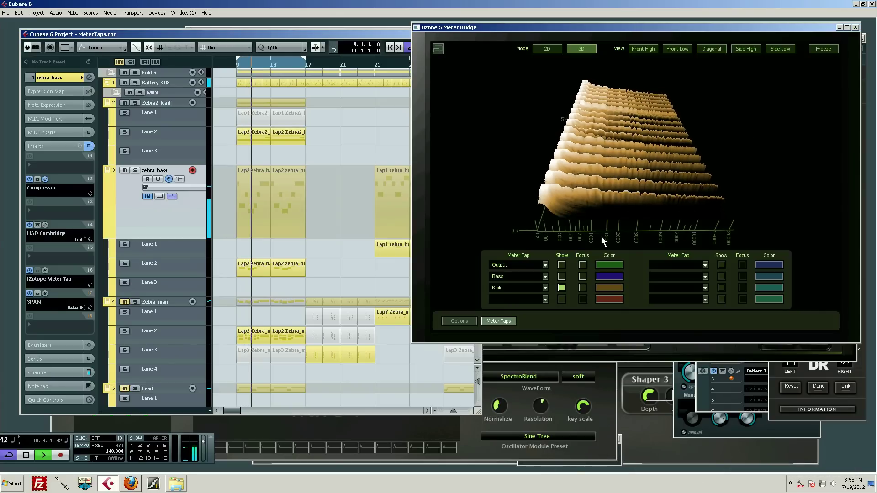
pyautogui.click(821, 49)
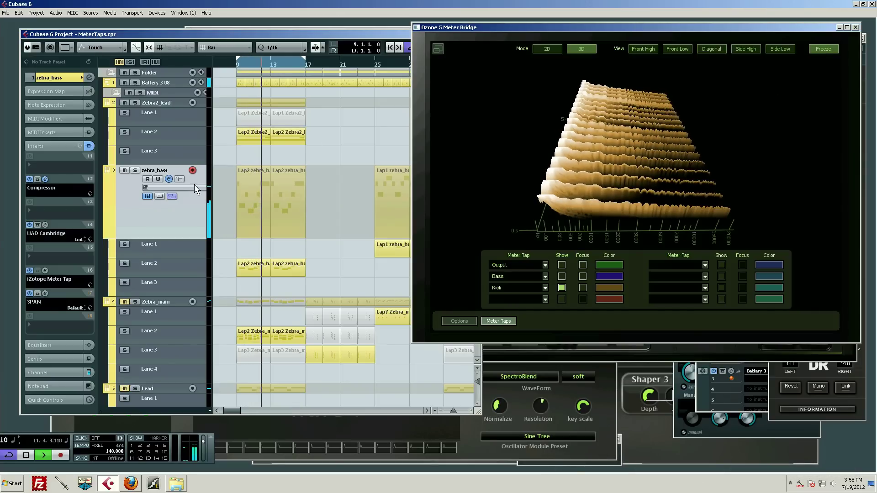
pyautogui.click(232, 215)
pyautogui.moveTo(692, 175); pyautogui.dragTo(650, 208)
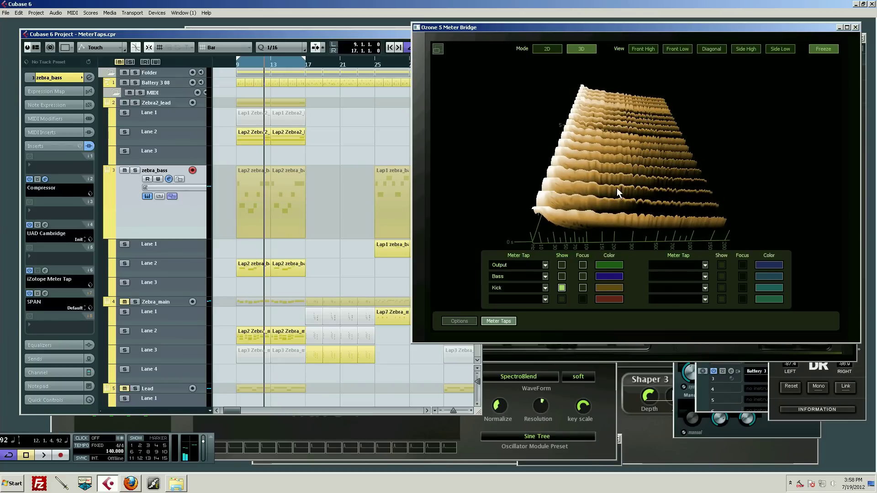
# Drag the frozen Kick waterfall up and left to re-tilt the 3D view.
pyautogui.moveTo(604, 182); pyautogui.dragTo(596, 177)
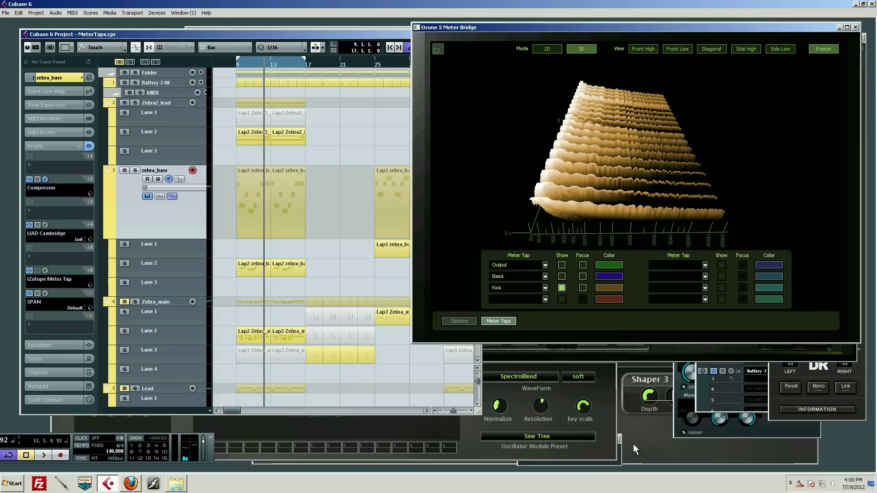
# Open the VST Performance meter (F12) and show the Output and Bass taps alongside Kick.
pyautogui.press('F12')
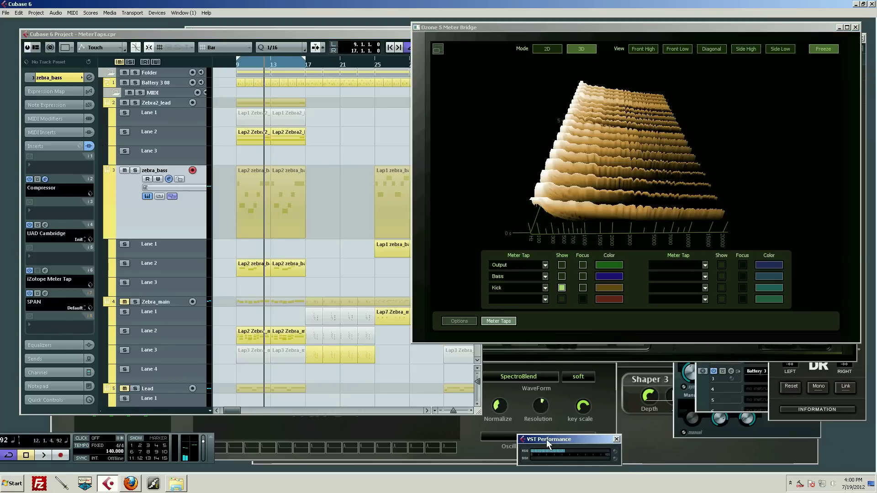
pyautogui.click(29, 270)
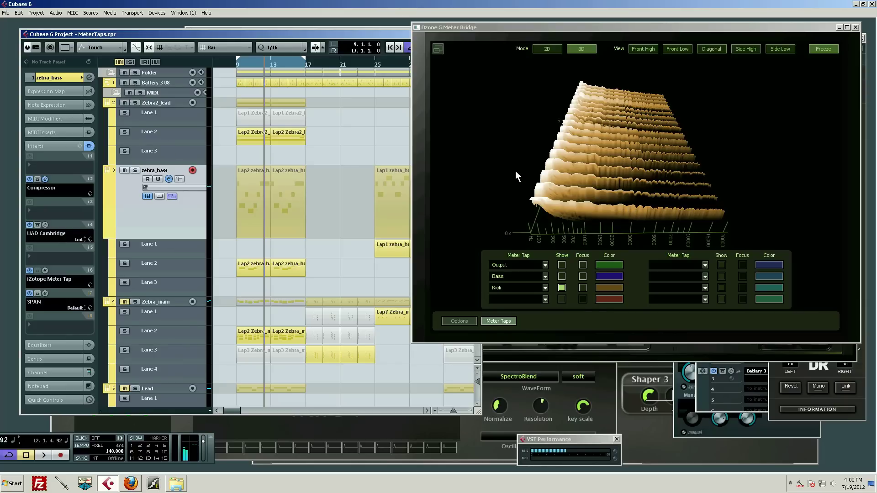
pyautogui.click(561, 266)
pyautogui.click(562, 275)
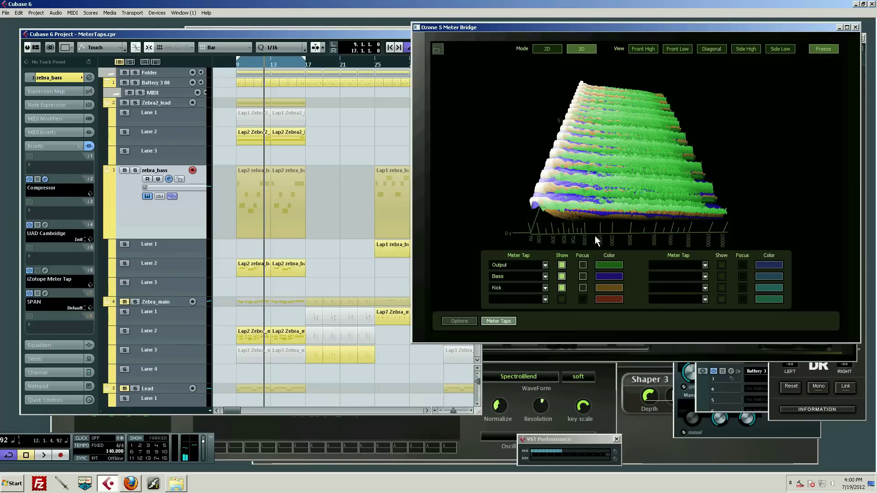
# Start playback and turn Freeze off so Output, Bass and Kick animate live.
pyautogui.click(158, 233)
pyautogui.press('space')
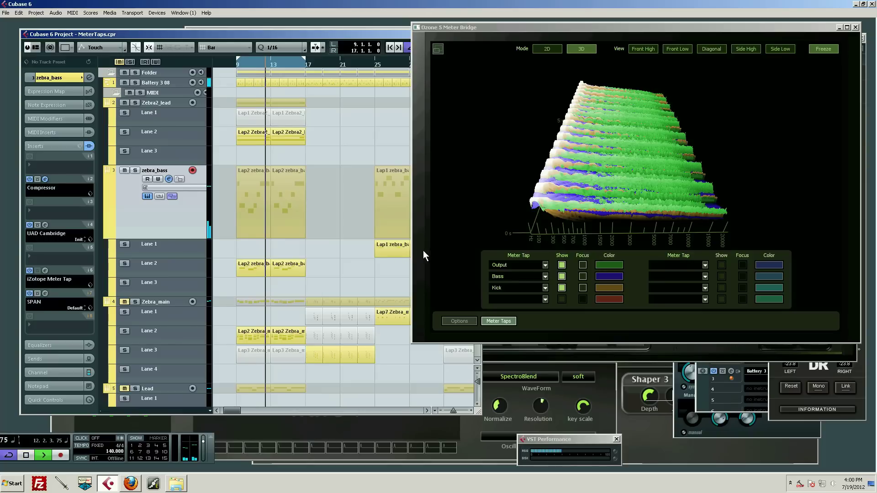
pyautogui.click(824, 49)
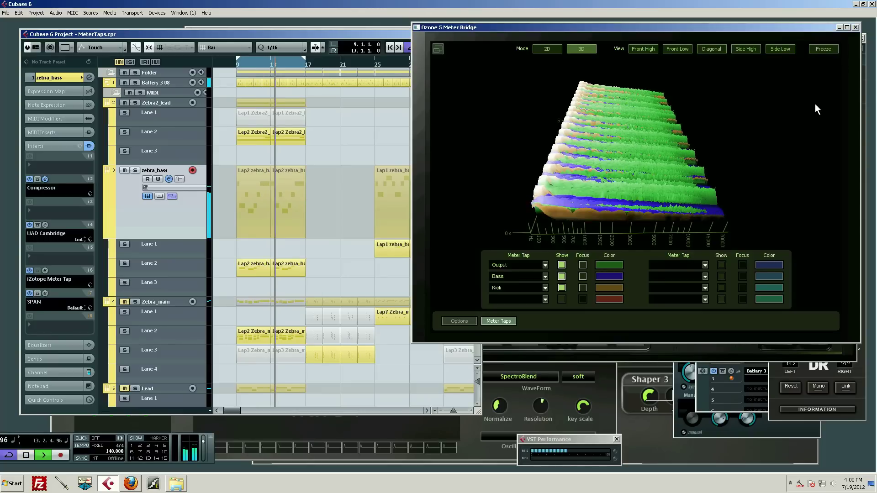